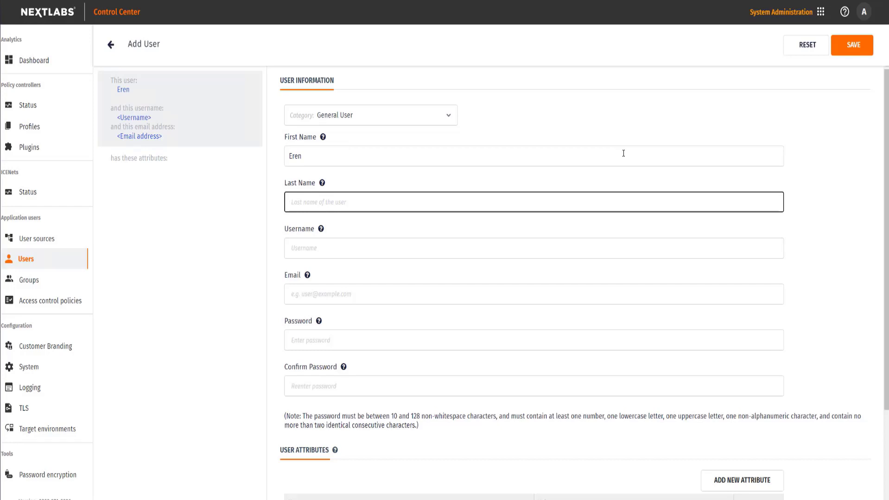
- Enter the user's last name, username and e-mail address, fixing the stray dot in the e-mail
text(Yeager)
key(Tab)
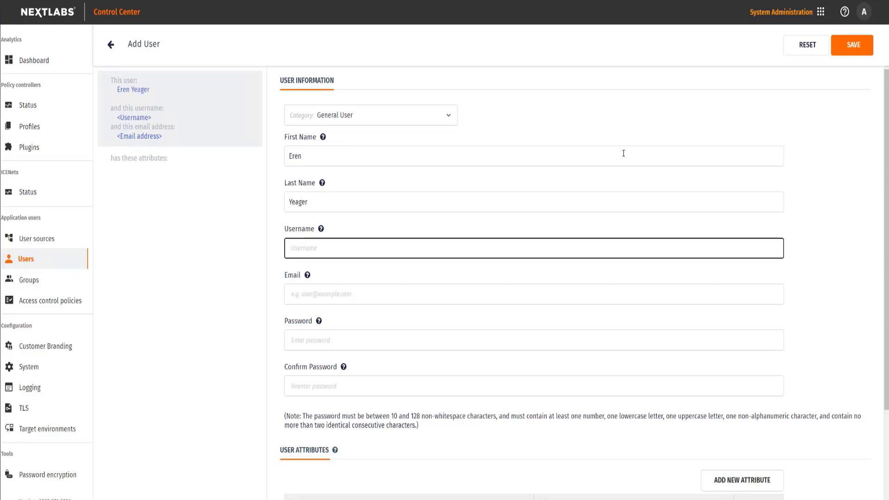
text(erenyeager)
key(Tab)
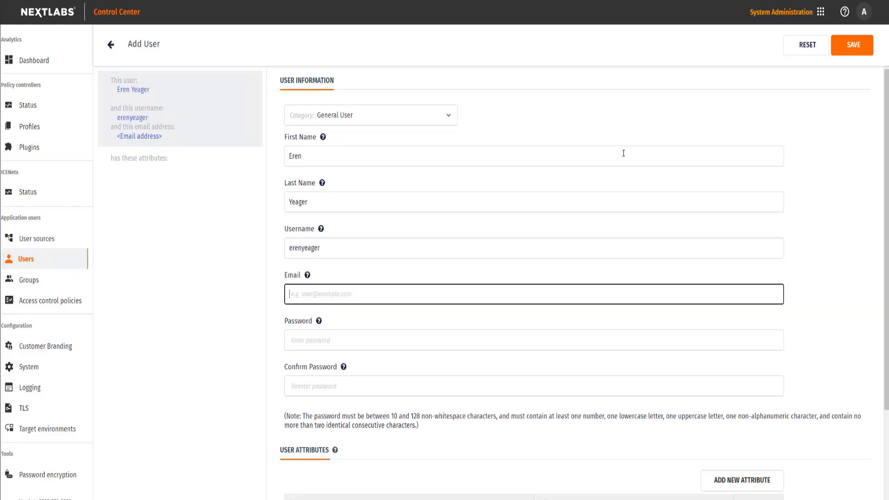
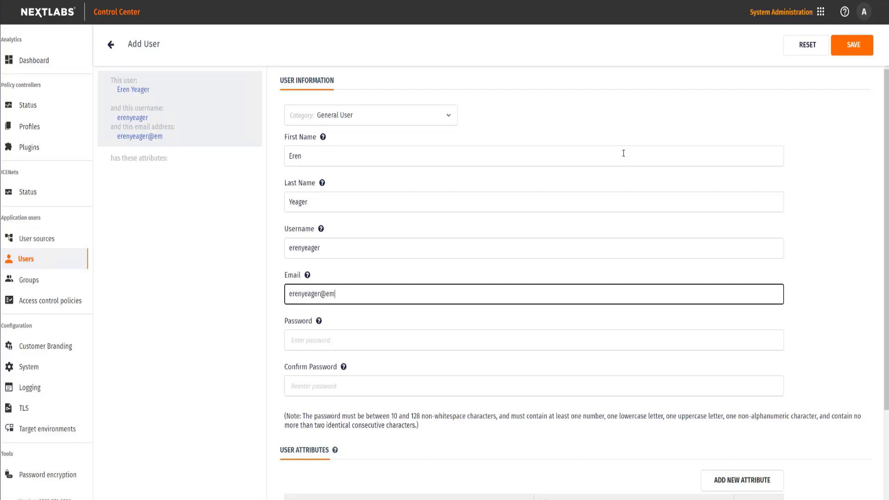
key(Tab)
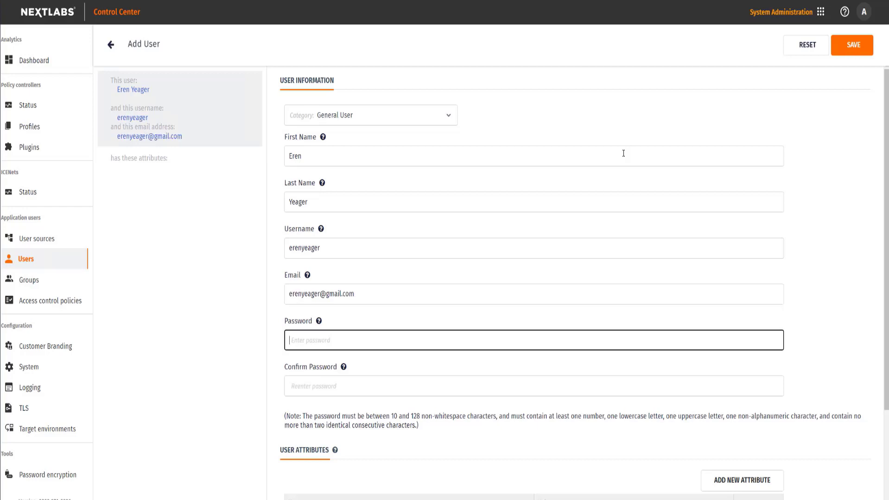
- Enter the password and retype it correctly in Confirm Password
text(•••••••••••)
key(Tab)
text(••••••••••)
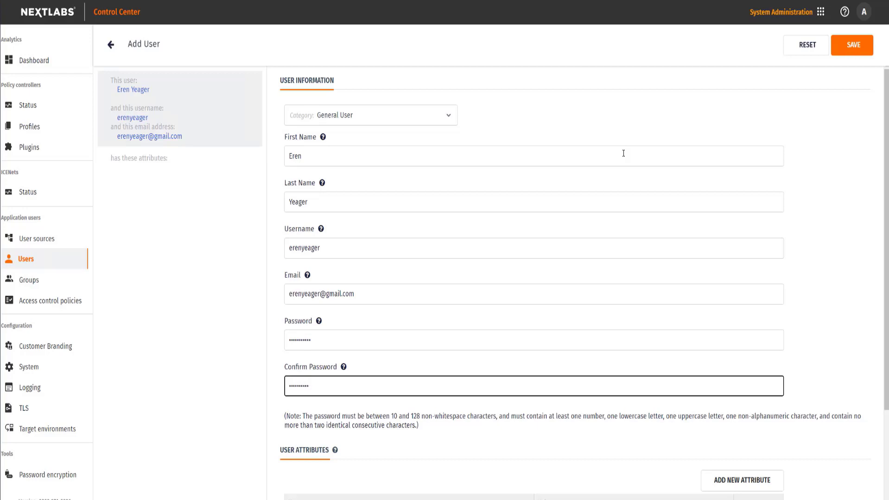
key(BackSpace)
key(BackSpace)
key(BackSpace)
key(BackSpace)
key(BackSpace)
key(BackSpace)
key(BackSpace)
key(BackSpace)
key(BackSpace)
key(BackSpace)
text(•••••••••••)
scroll(688, 208, down, 3)
- Create the user, add attribute 'department' = 'Aerospace Engineering', and save the user again
click(442, 341)
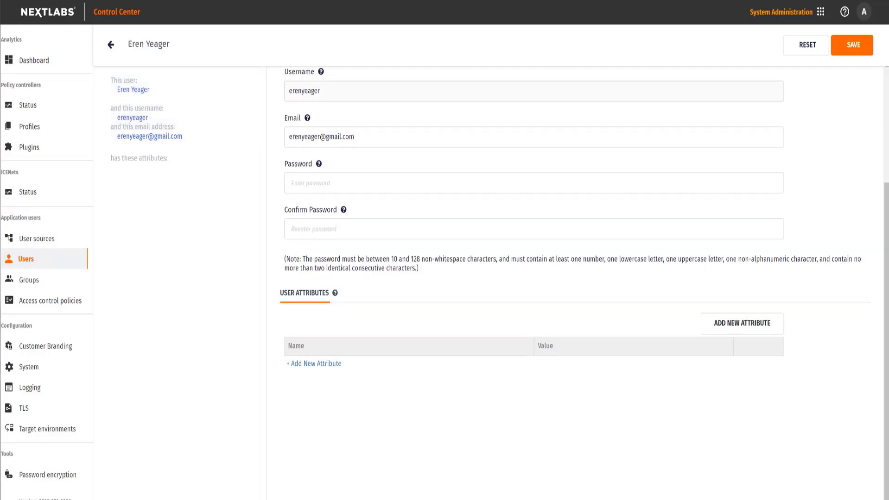
click(331, 366)
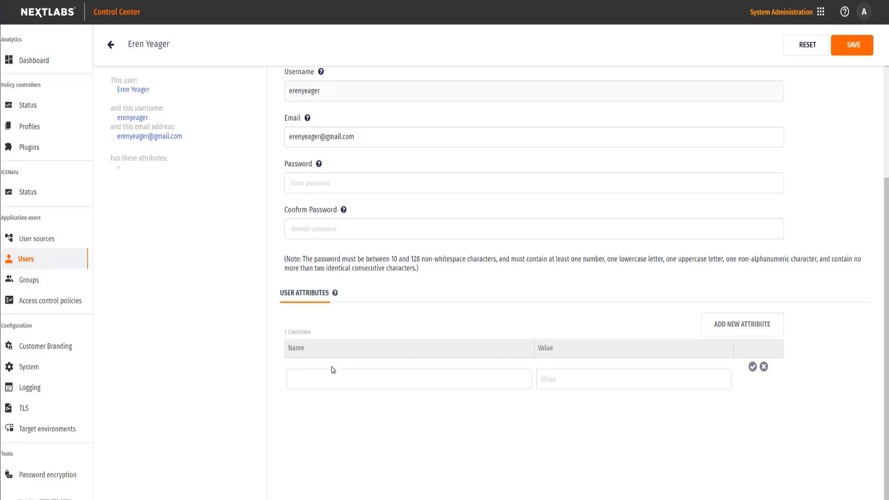
click(331, 369)
click(331, 419)
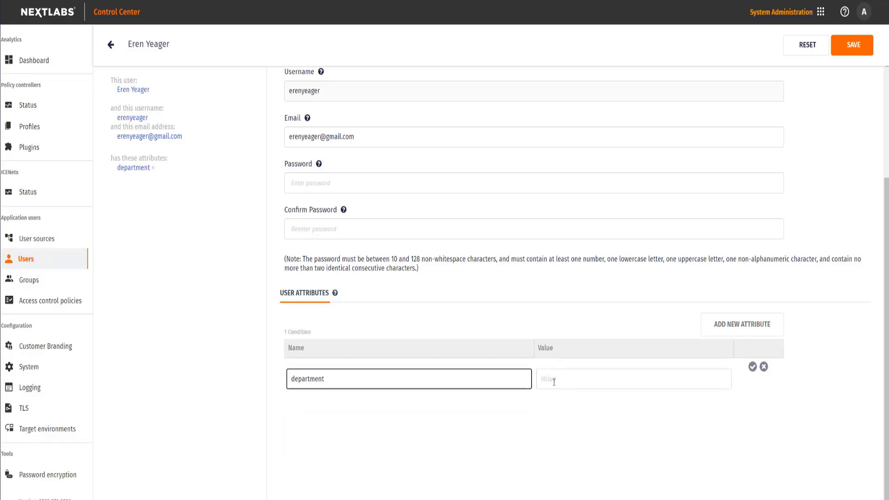
click(554, 383)
text(Aerospace Engineering)
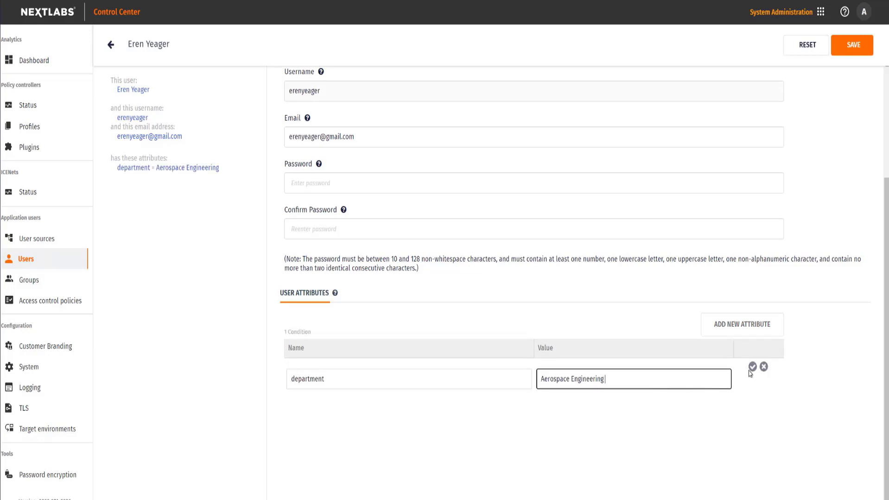
click(751, 368)
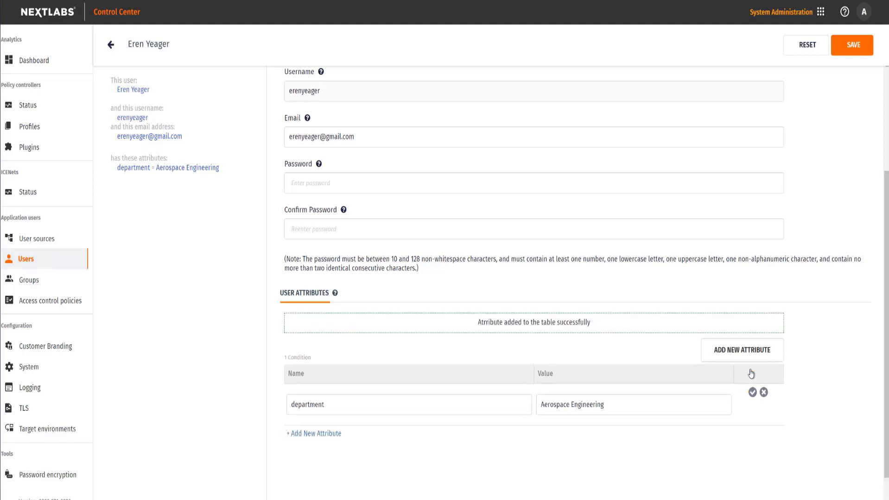
click(852, 51)
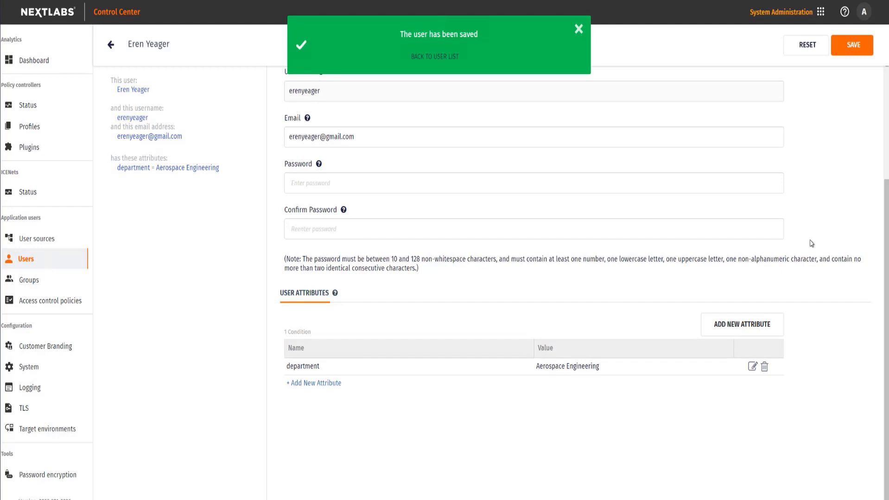
- From the Access control policies list, start a new access control policy
click(64, 307)
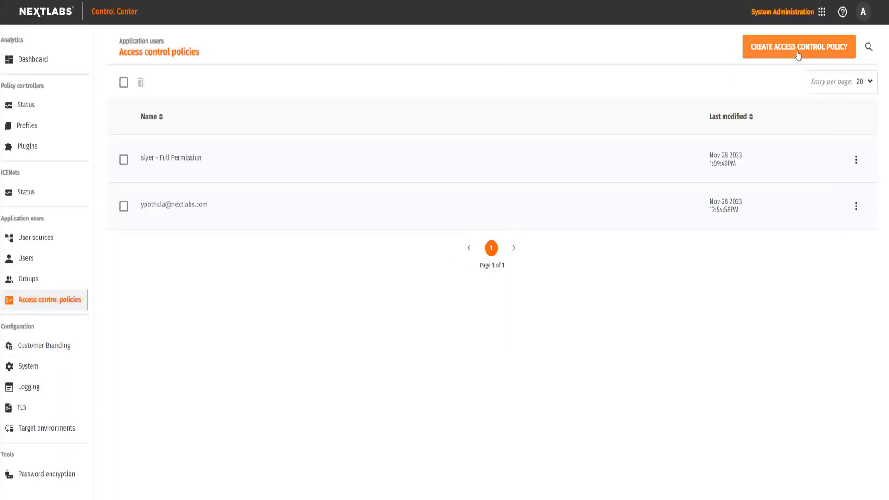
click(798, 55)
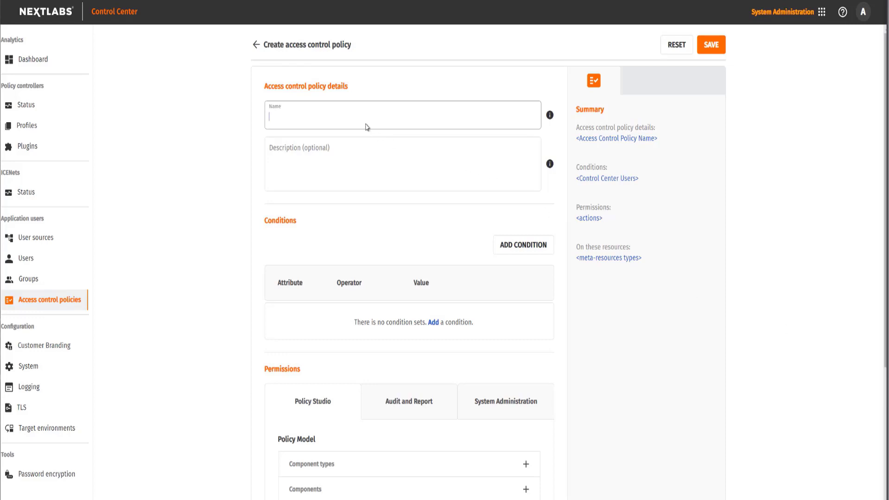
- Paste in the policy name and add the condition department = 'Aerospace Engineering'
key(ctrl+v)
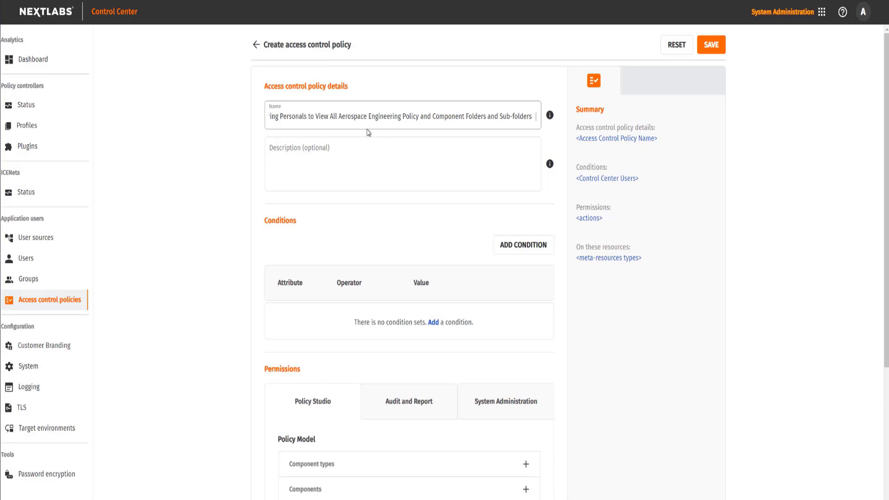
click(523, 246)
click(307, 322)
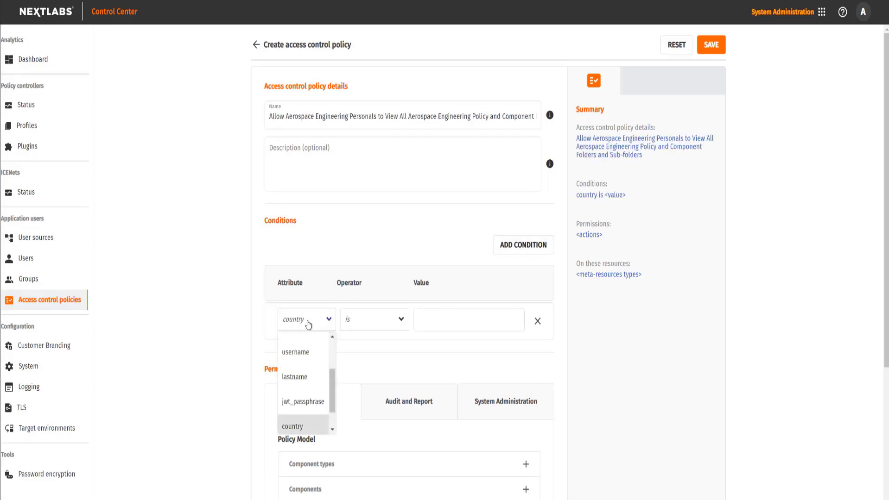
scroll(304, 397, down, 1)
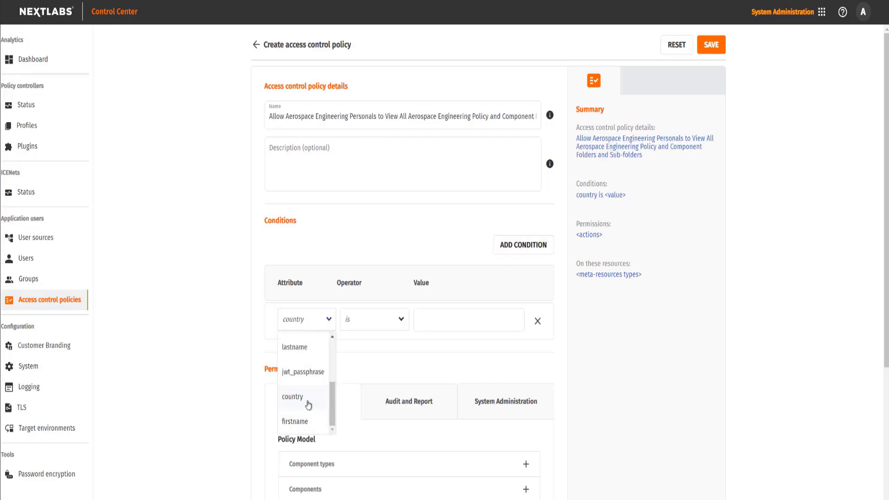
scroll(309, 403, up, 2)
click(309, 369)
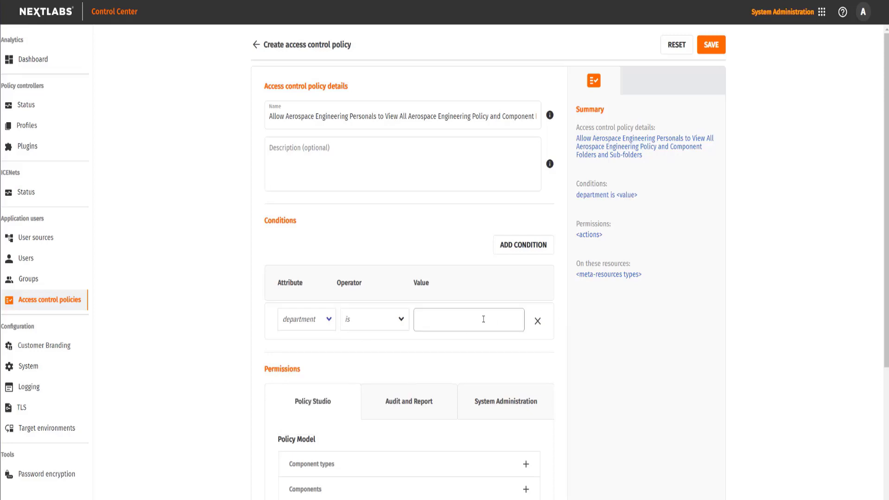
text(Aerospace Engineering)
click(594, 358)
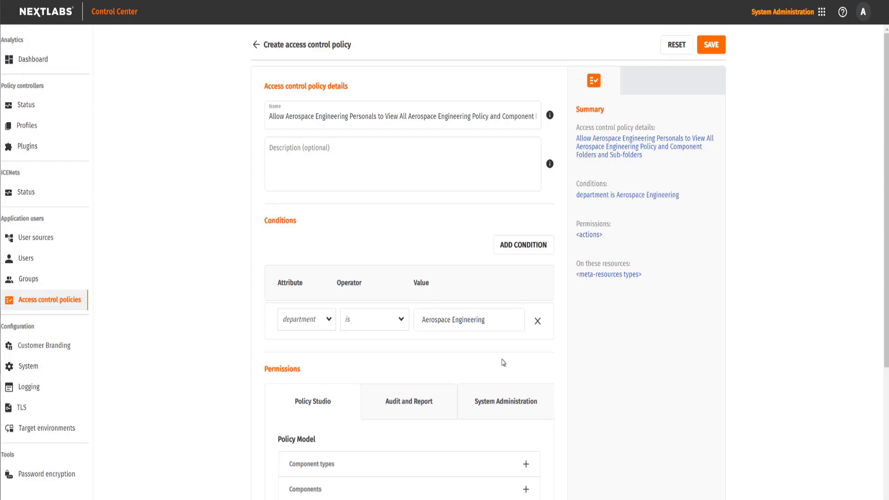
- Grant View on component types tagged Aerospace Engineering
scroll(581, 368, down, 5)
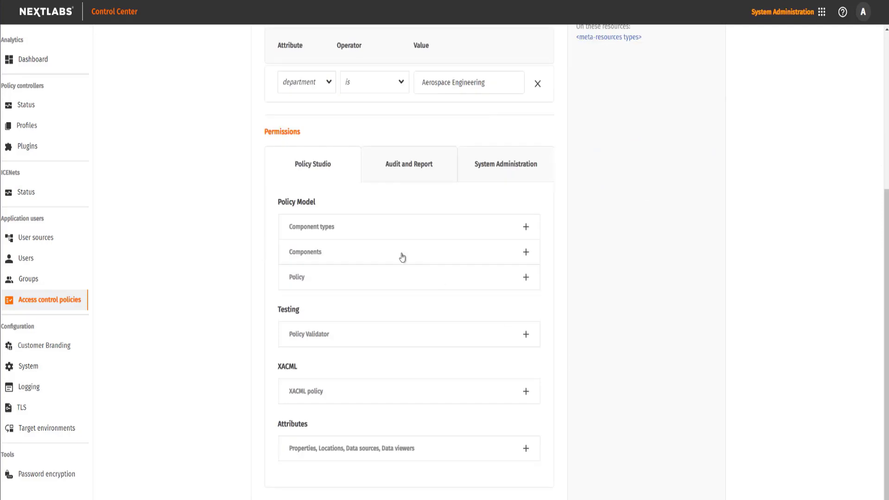
click(325, 228)
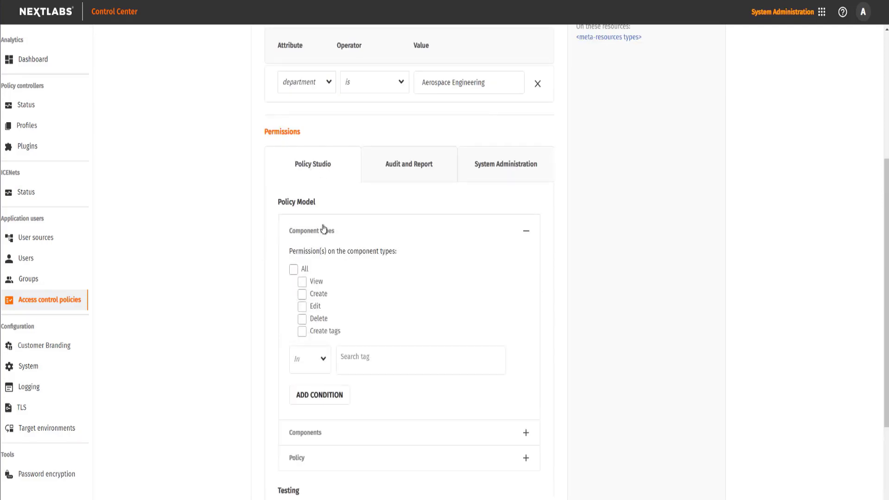
click(303, 283)
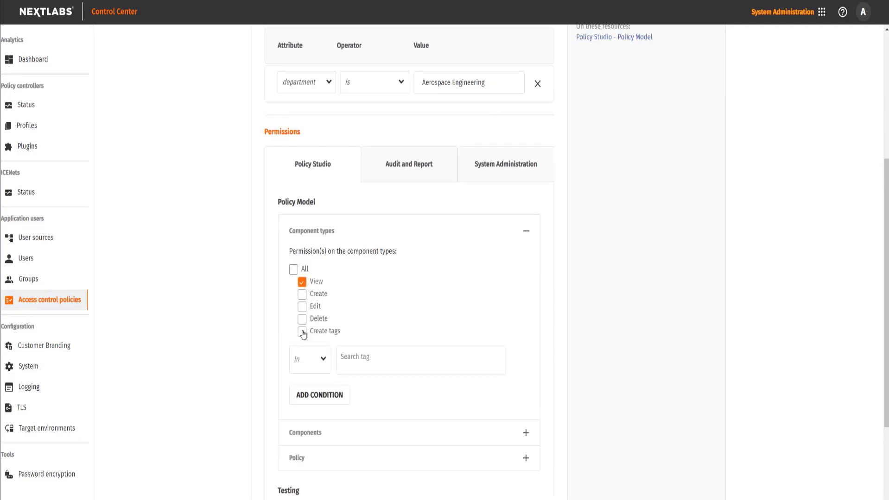
click(388, 359)
click(366, 391)
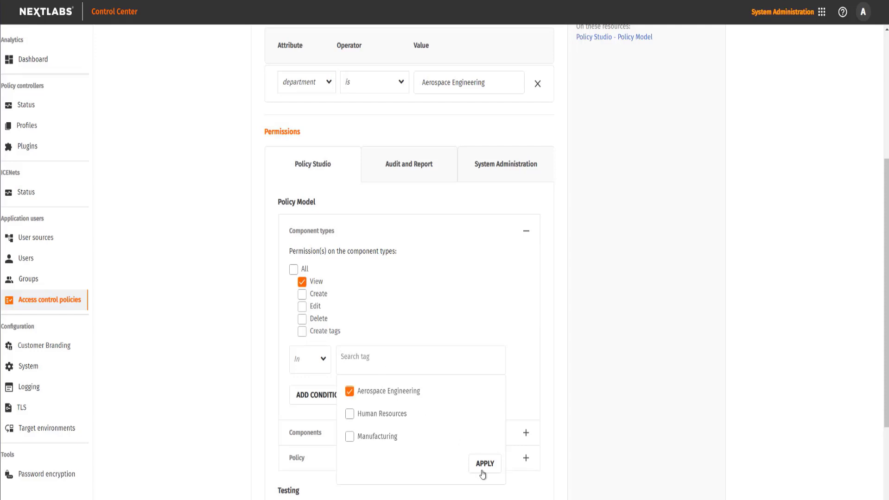
click(485, 465)
- Grant View on component folders in Aerospace Engineering, including sub-folders
scroll(551, 327, down, 5)
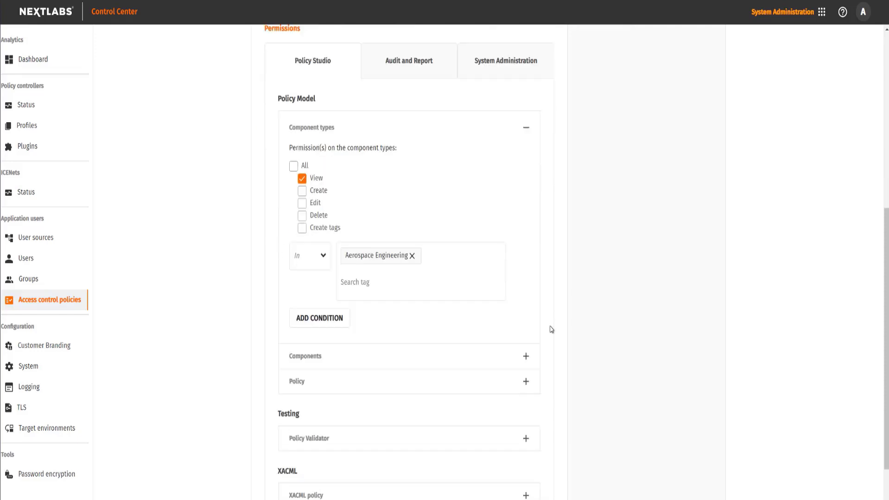
click(357, 256)
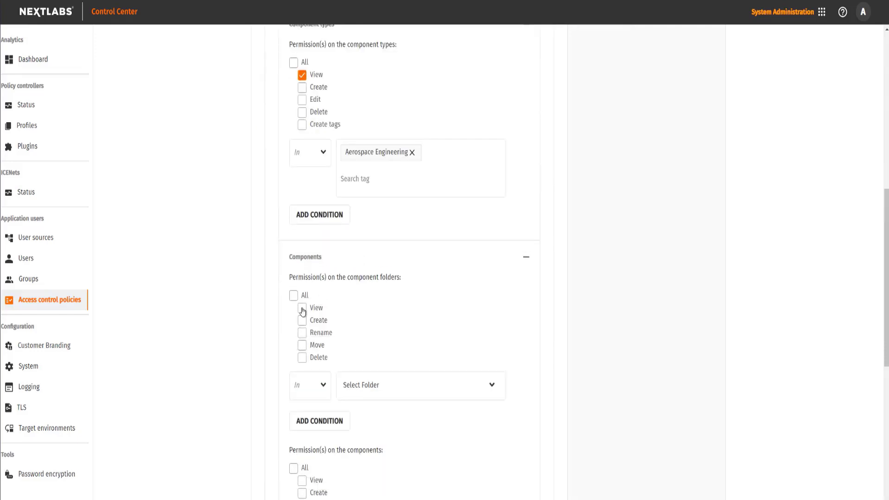
click(302, 308)
click(374, 384)
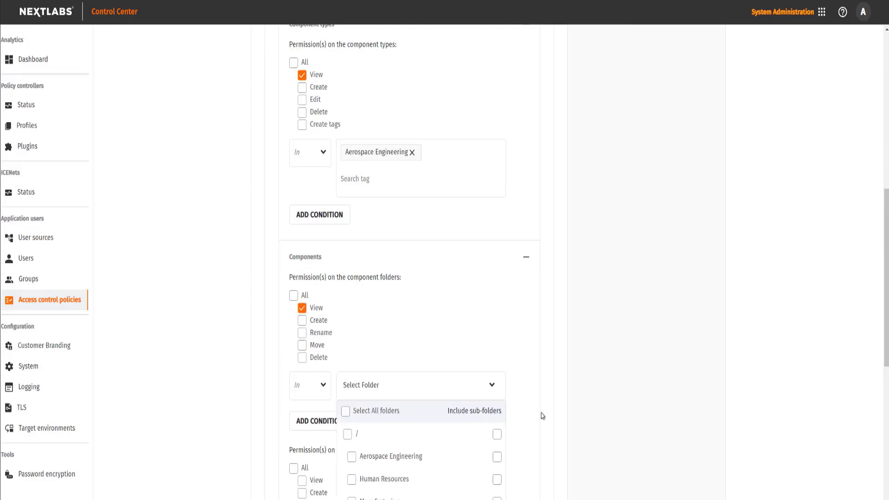
scroll(533, 403, down, 3)
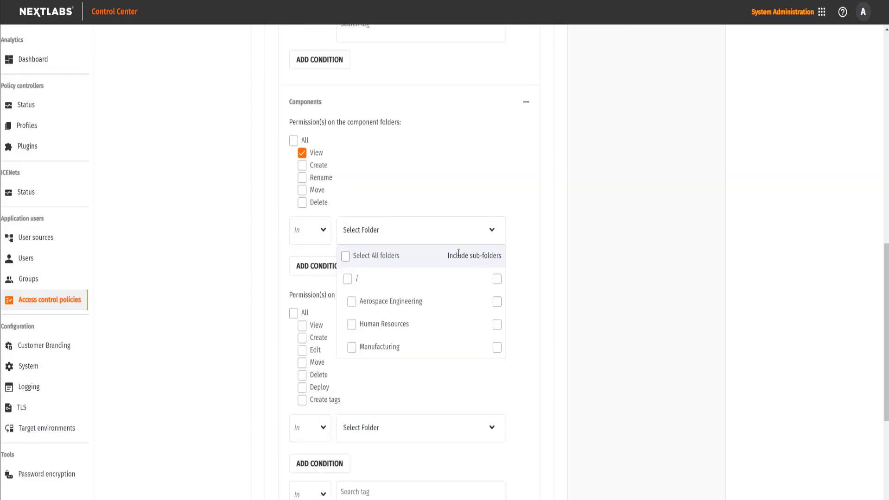
click(496, 305)
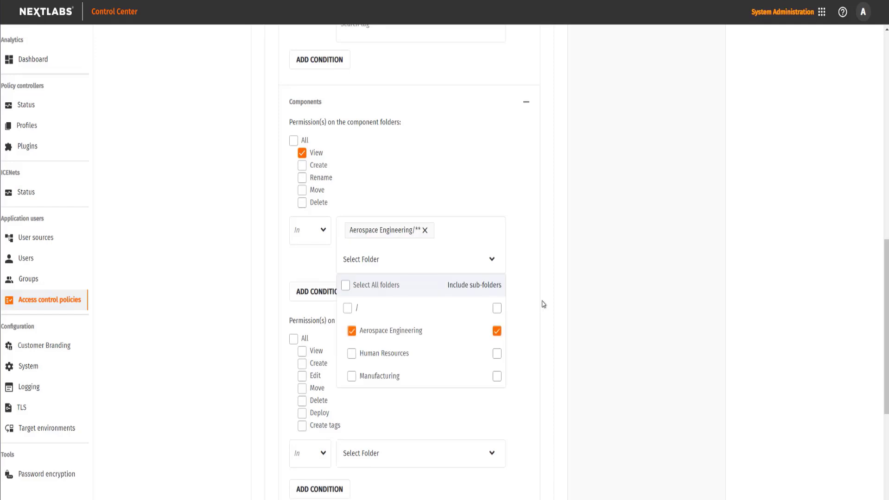
click(544, 304)
- Grant View on components in Aerospace Engineering/**
scroll(493, 333, down, 3)
click(302, 196)
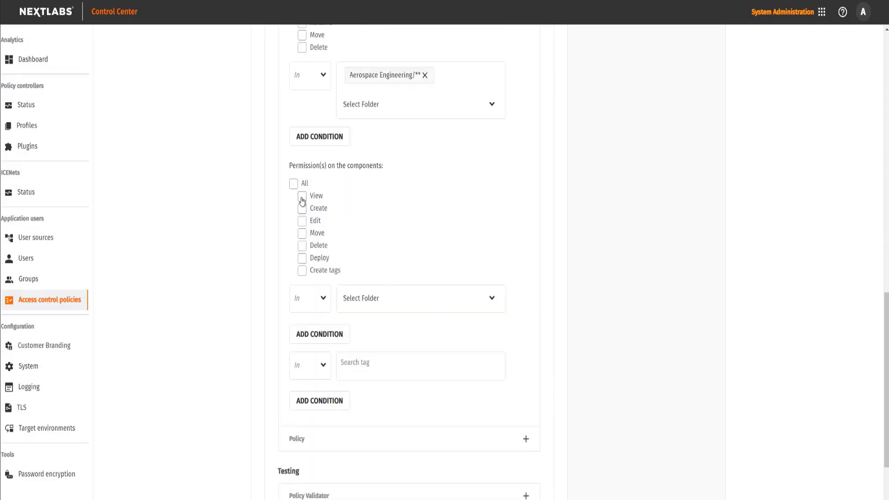
click(418, 304)
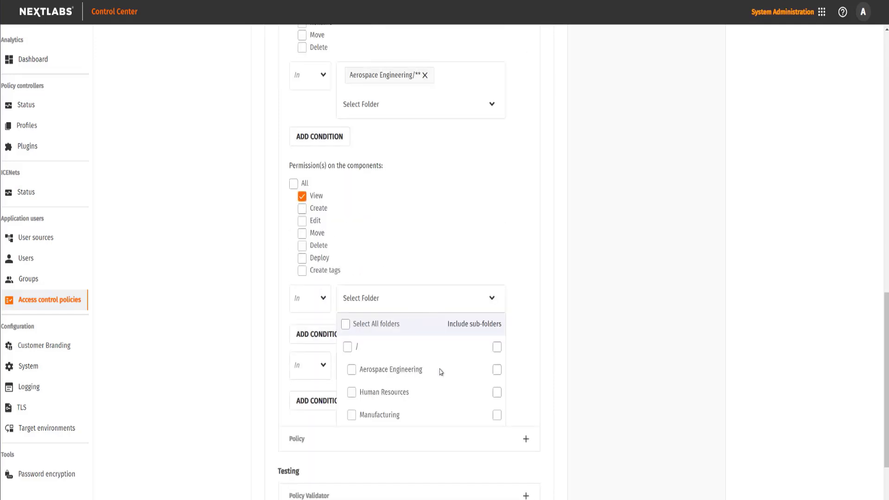
click(496, 370)
click(530, 352)
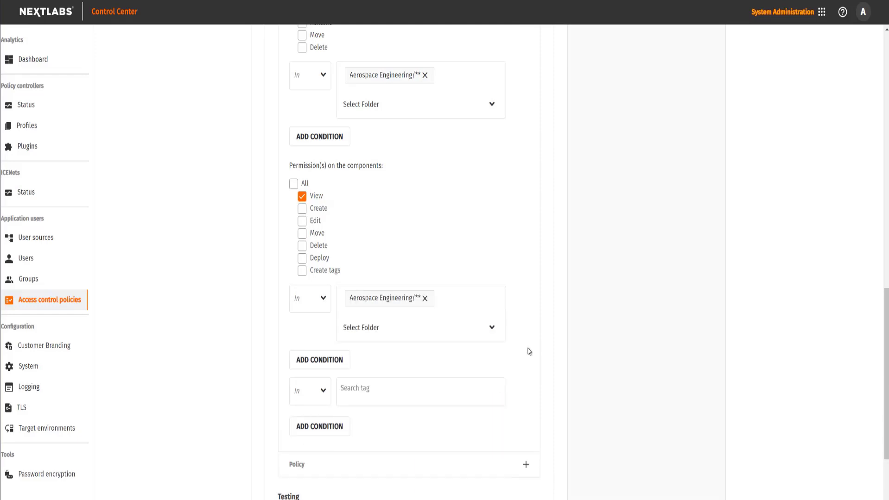
- Tick the Aerospace Engineering tag for components and apply it
scroll(528, 351, down, 2)
scroll(527, 353, down, 2)
click(374, 213)
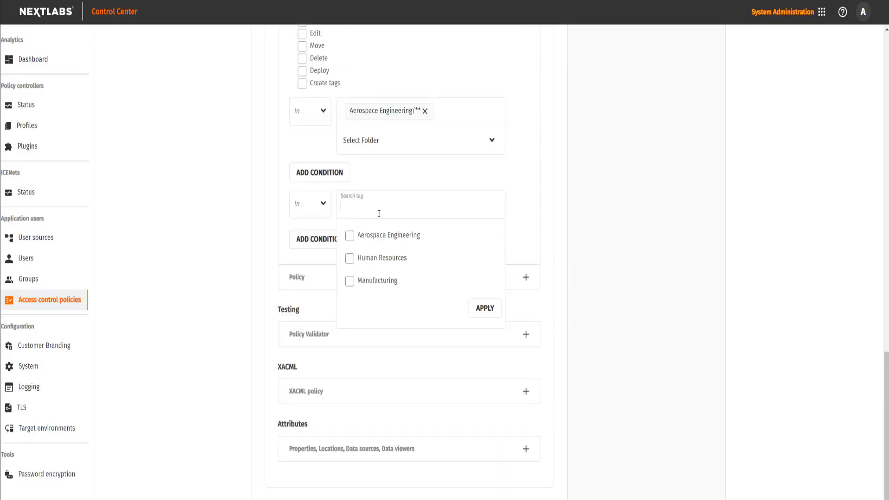
click(383, 237)
click(483, 308)
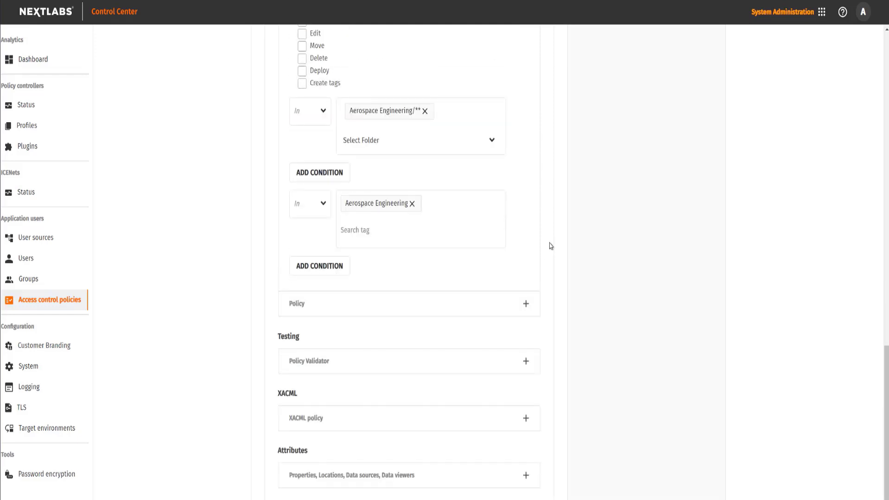
- Grant View on policy folders limited to Aerospace Engineering/**
click(524, 305)
scroll(547, 303, down, 3)
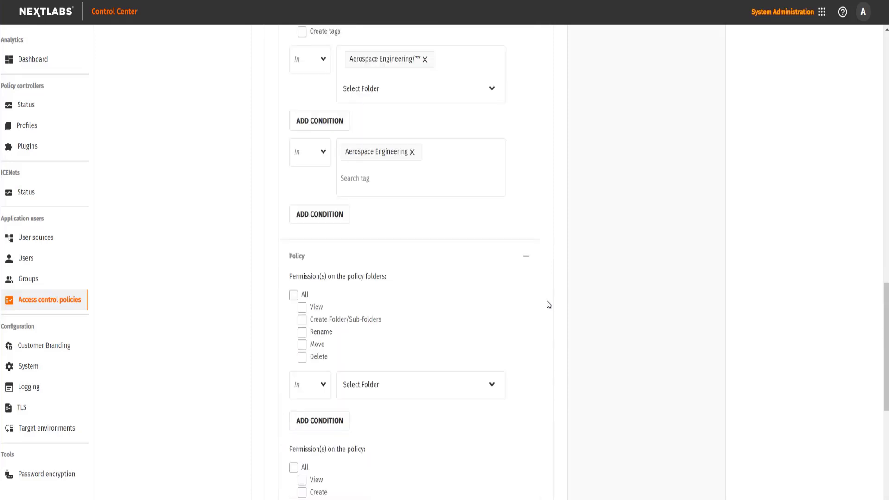
click(302, 204)
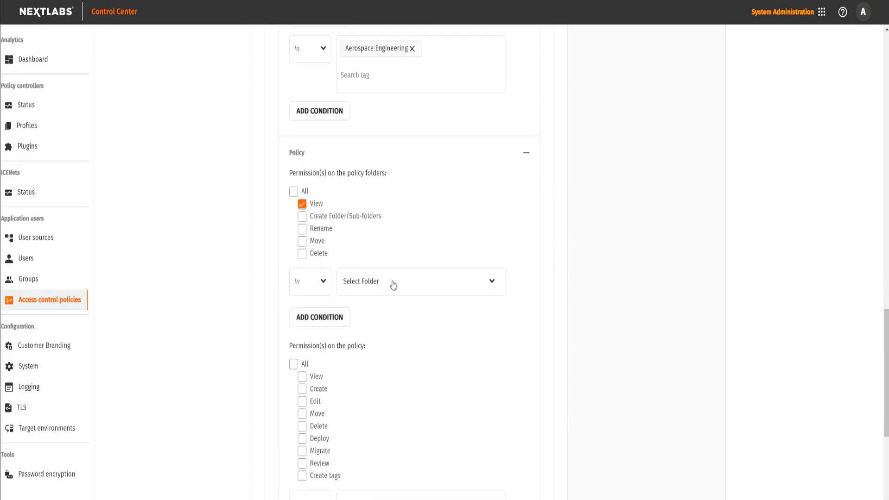
click(391, 283)
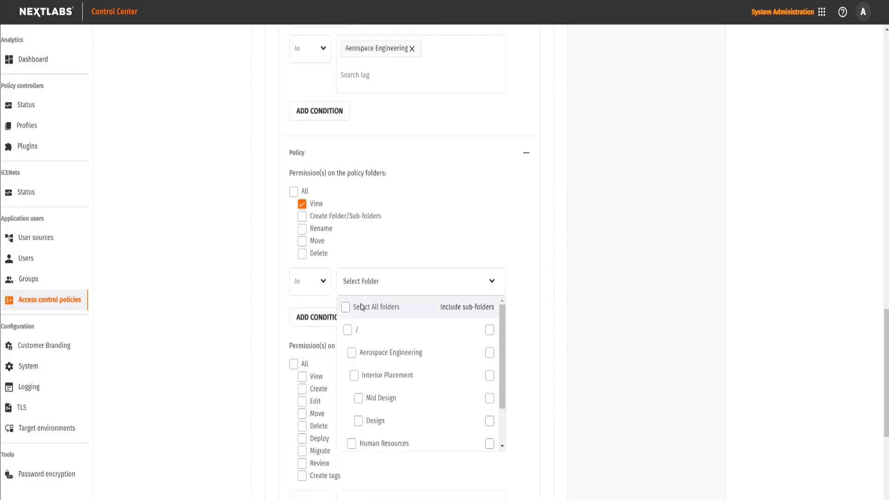
click(489, 354)
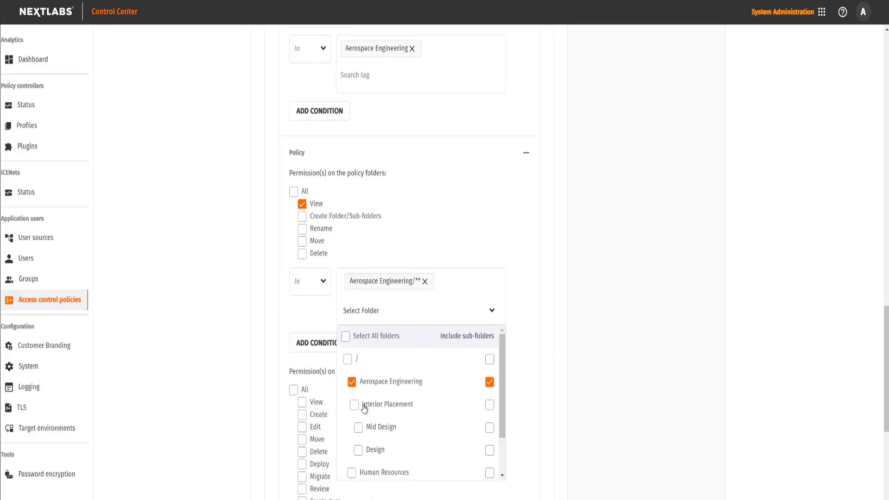
click(537, 364)
- Grant View on policies limited to Aerospace Engineering/**
scroll(533, 352, down, 4)
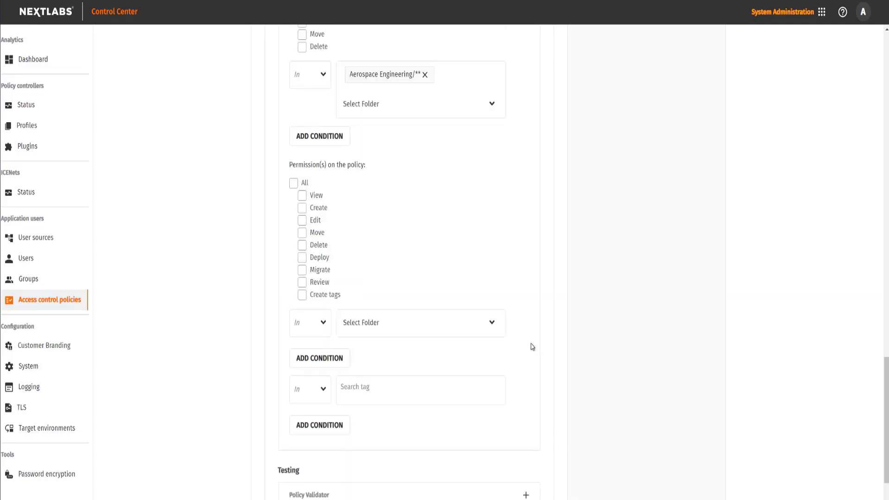
click(451, 336)
click(302, 196)
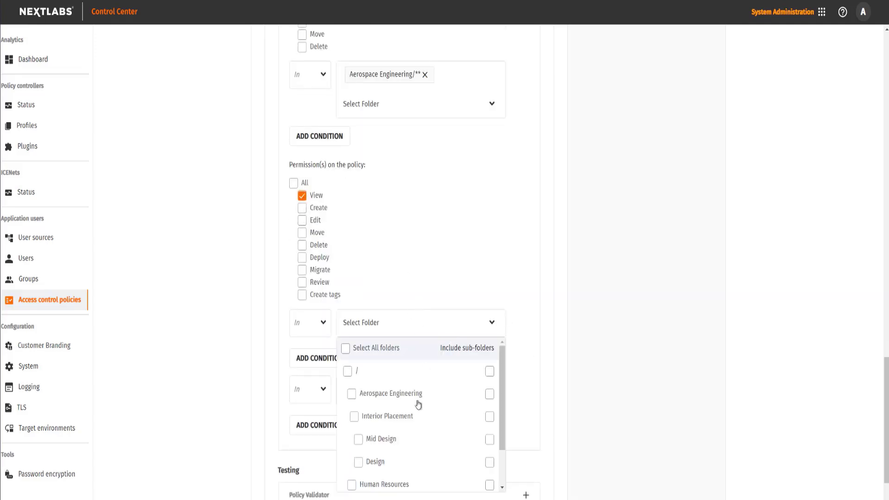
click(489, 395)
click(522, 360)
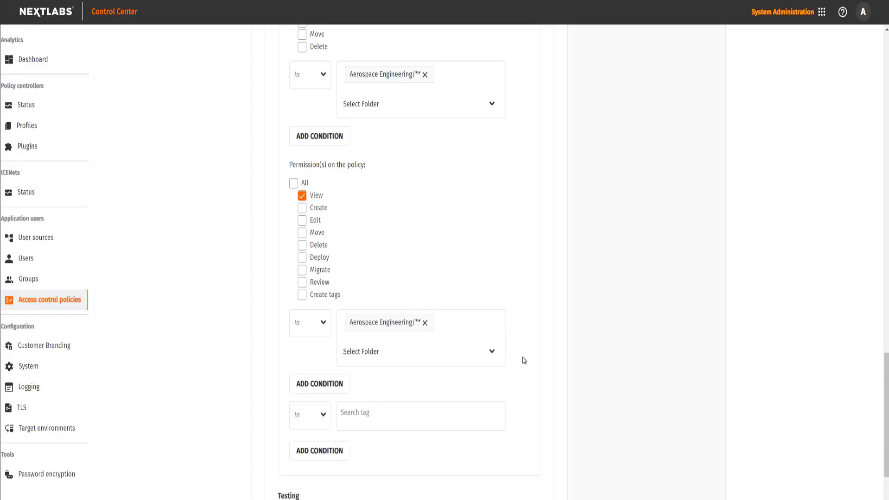
- Review the permissions and save the access control policy
scroll(524, 360, down, 3)
scroll(539, 273, down, 1)
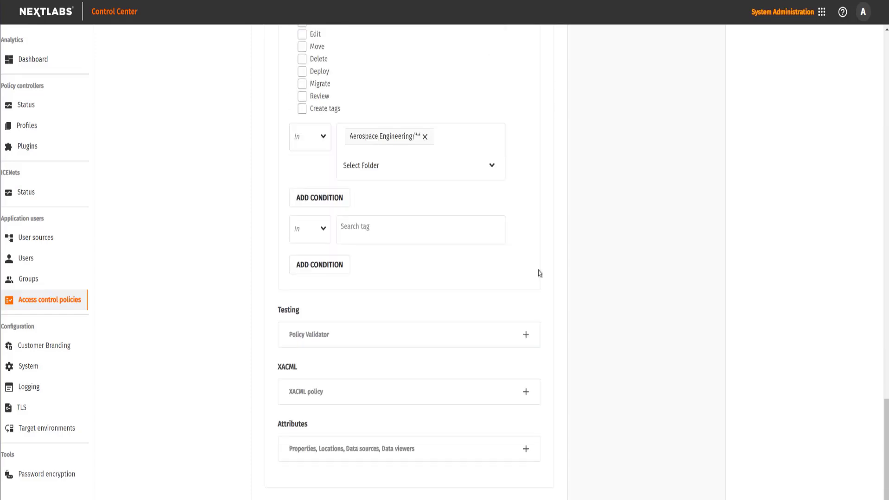
scroll(622, 273, up, 10)
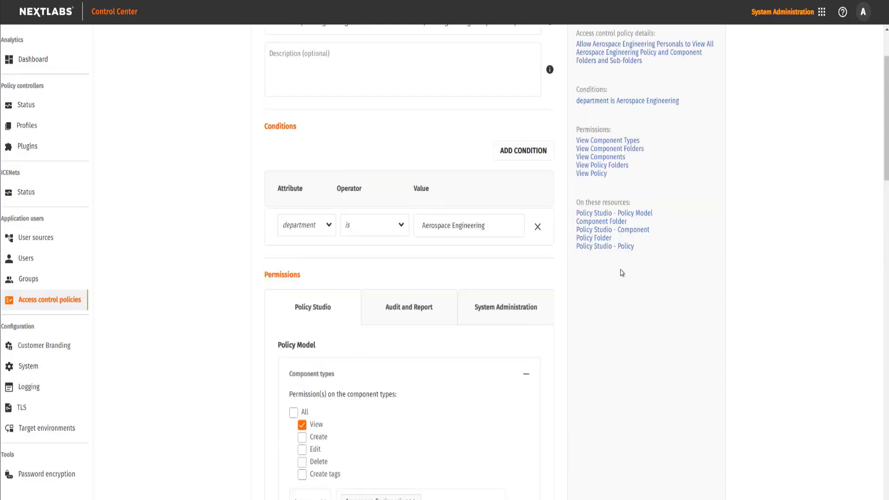
scroll(621, 273, up, 2)
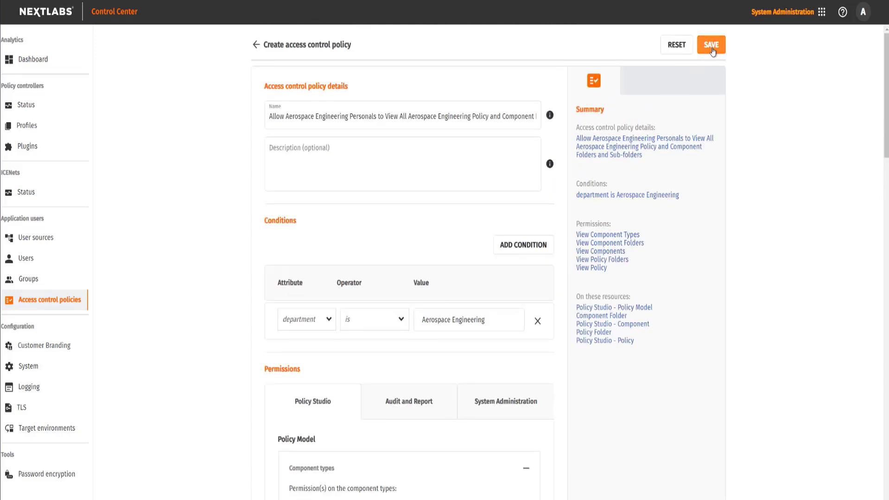
click(711, 48)
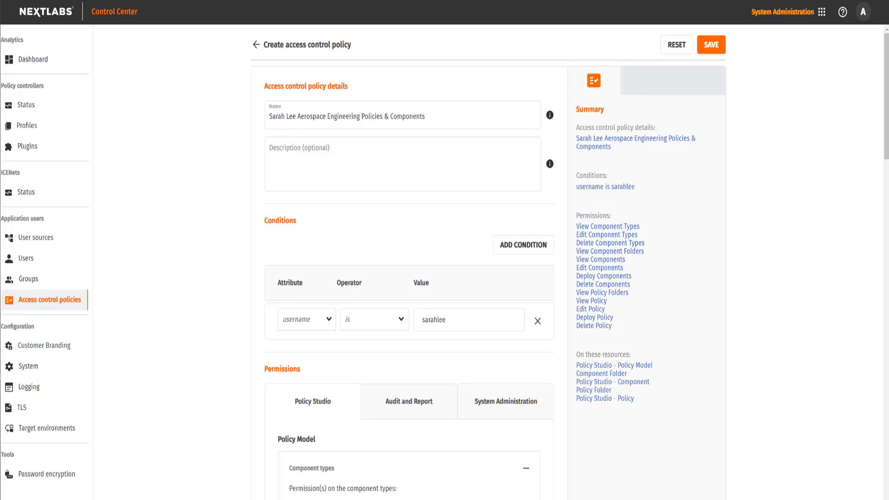
- Scroll down through the policy form to review the Manufacturing permissions
scroll(829, 283, down, 5)
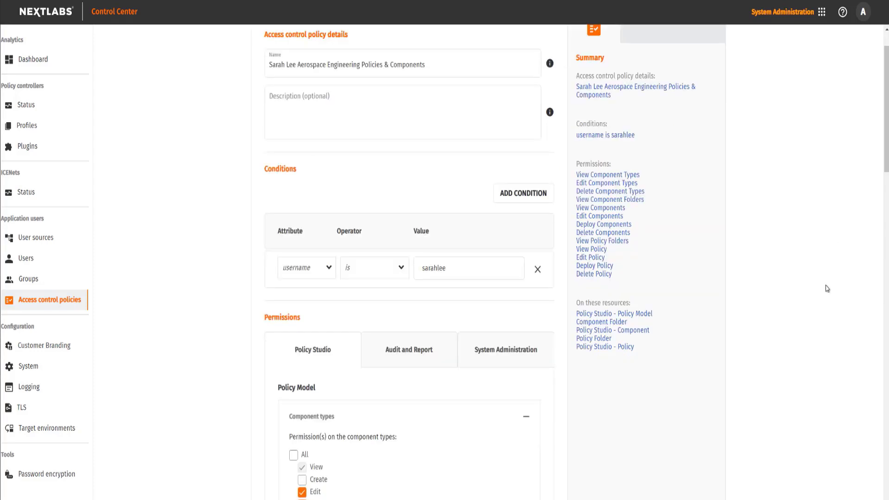
scroll(827, 290, down, 1)
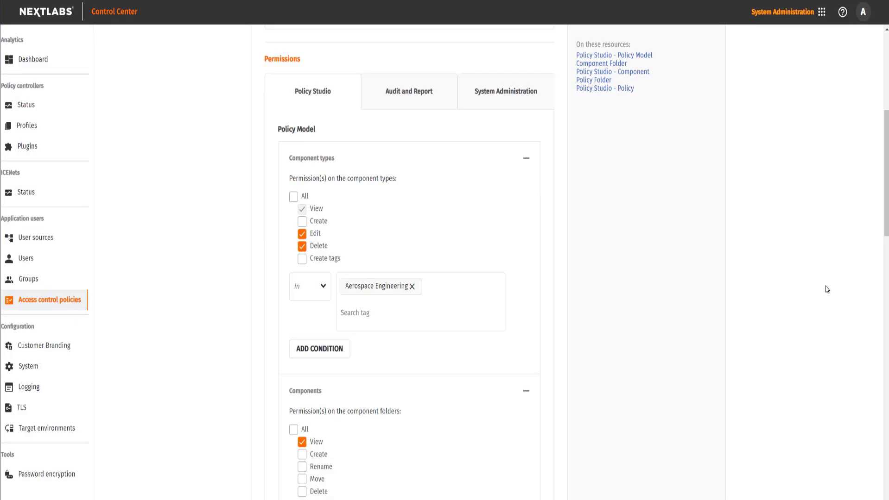
scroll(827, 289, down, 6)
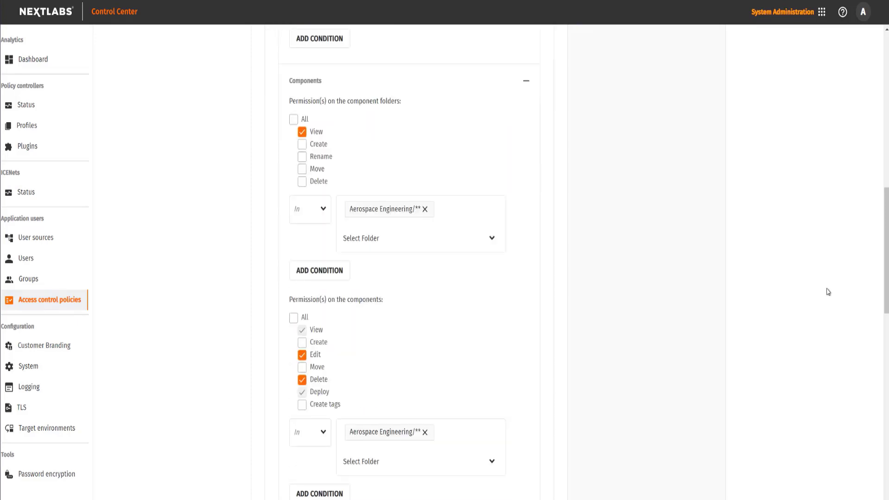
scroll(744, 312, down, 3)
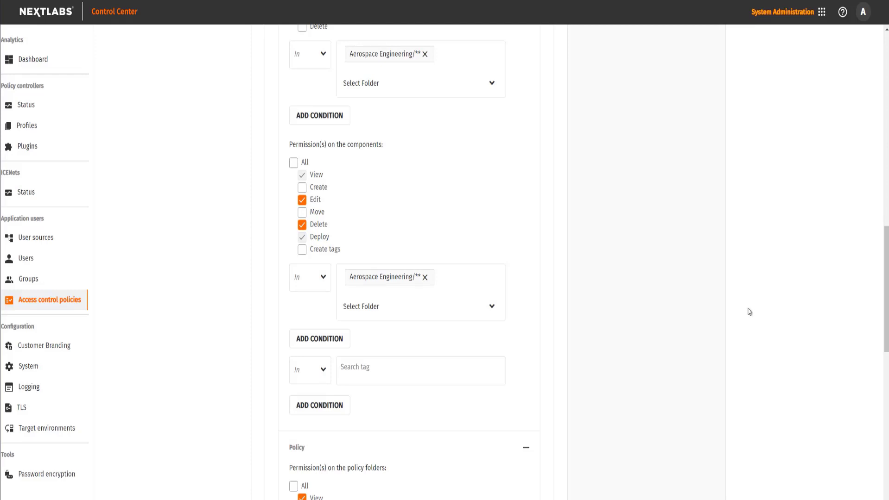
scroll(749, 311, down, 5)
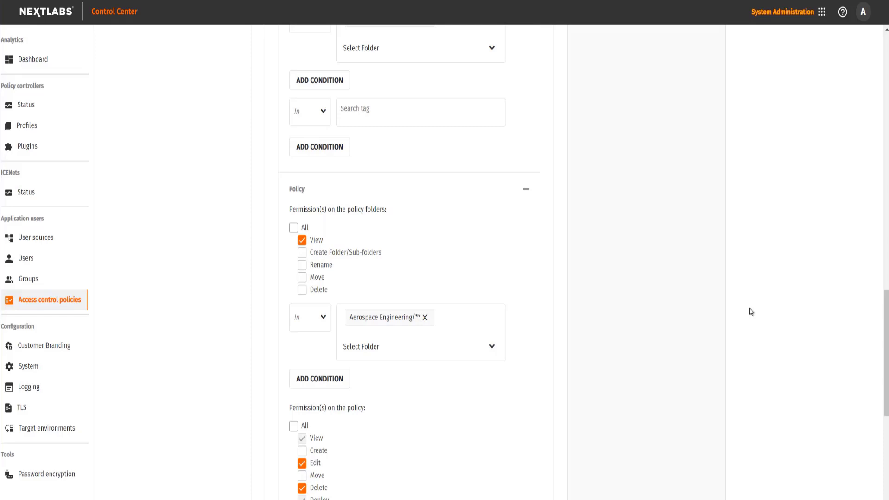
scroll(828, 322, down, 4)
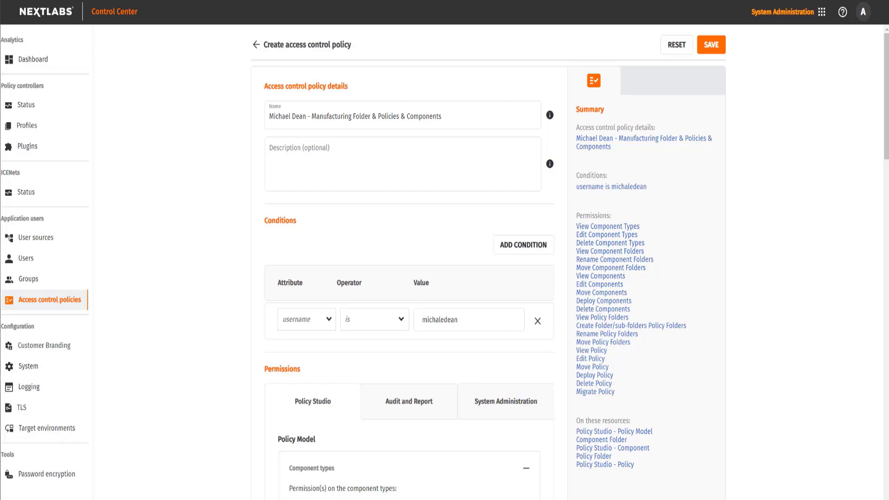
- Scroll further down the Manufacturing policy form
scroll(834, 347, down, 7)
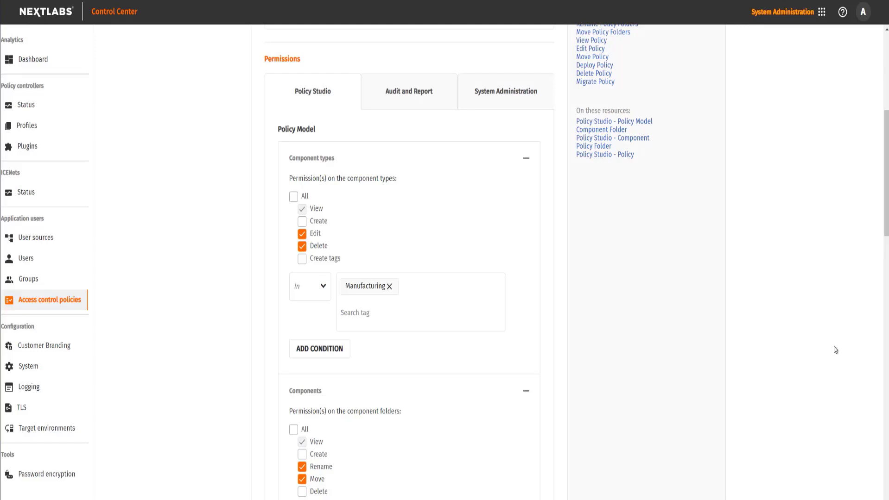
scroll(834, 347, down, 5)
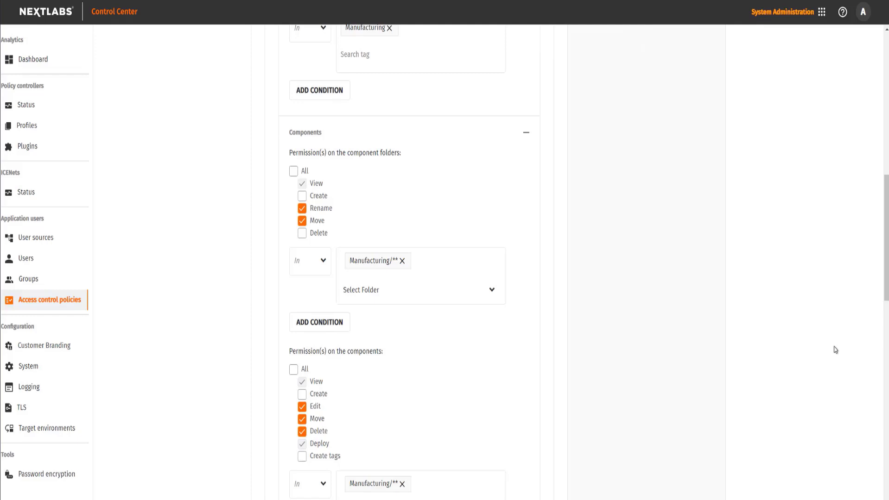
scroll(834, 349, down, 4)
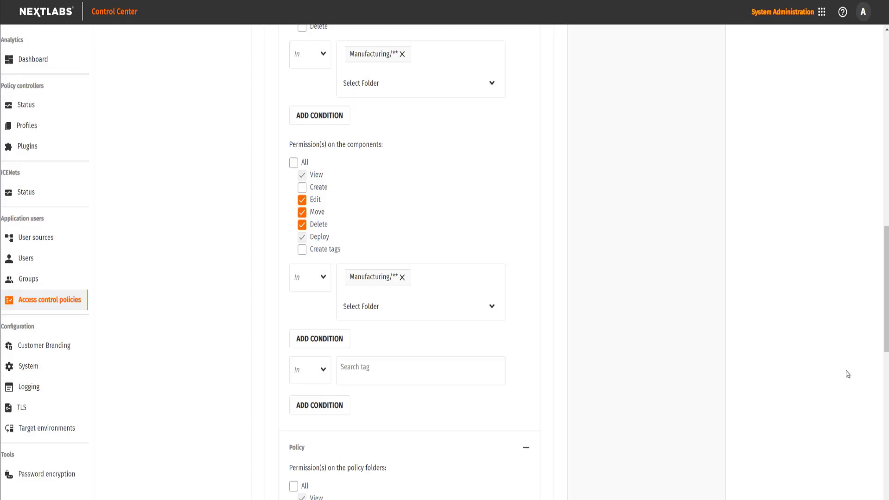
scroll(811, 376, down, 8)
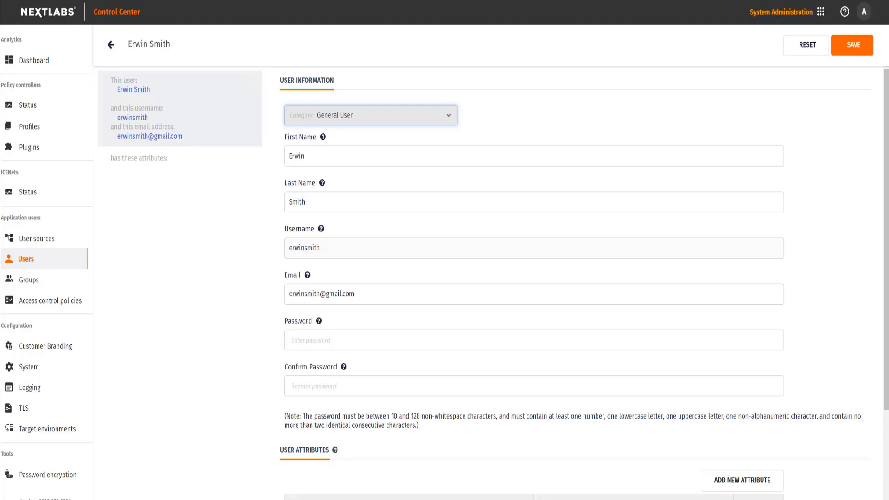
- Change the user's category to Administrator and save
click(436, 120)
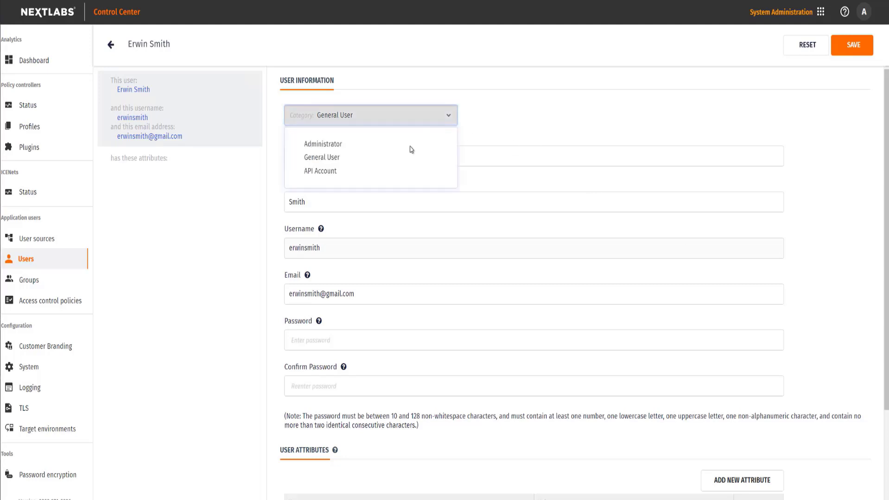
click(381, 144)
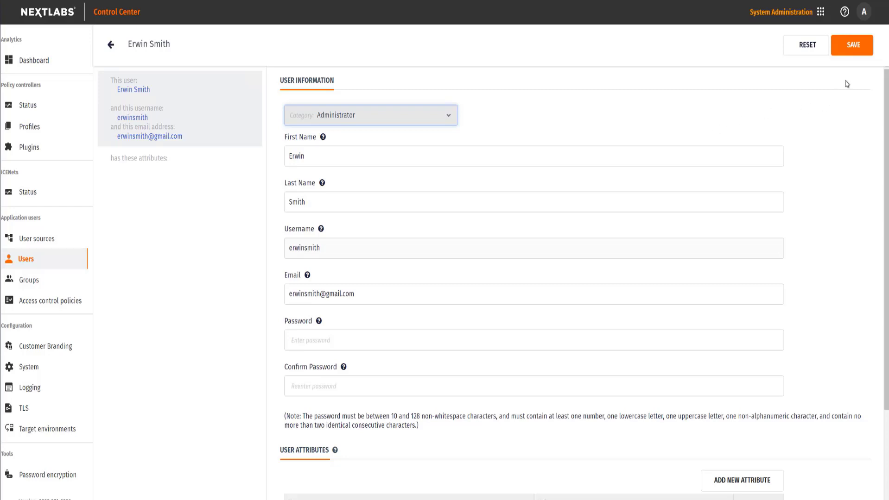
click(861, 54)
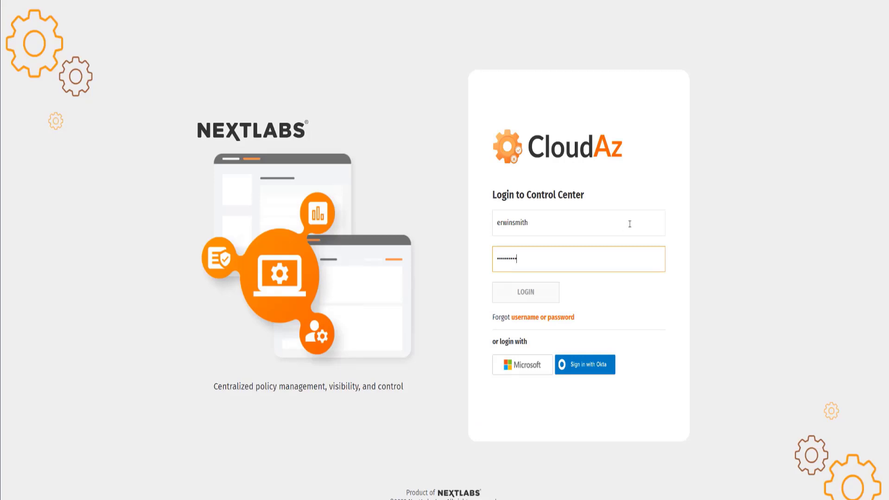
- Switch to Policy Studio and list Policies grouped by department folder
click(475, 277)
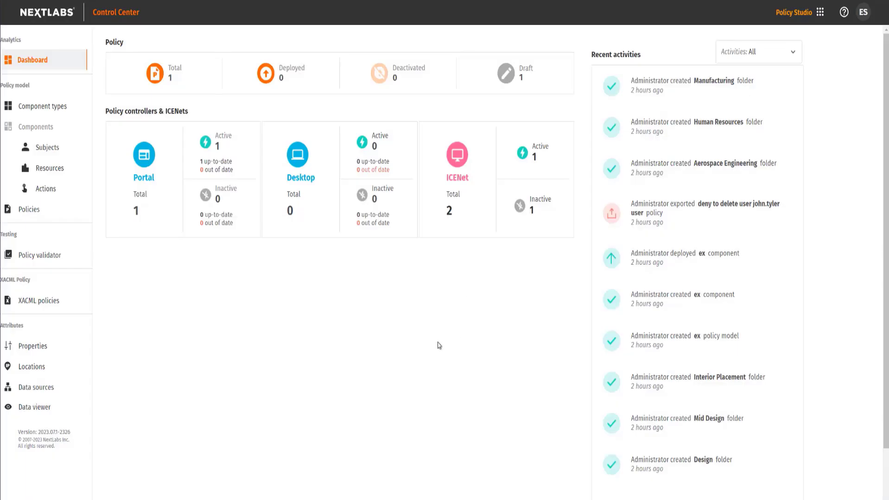
click(49, 213)
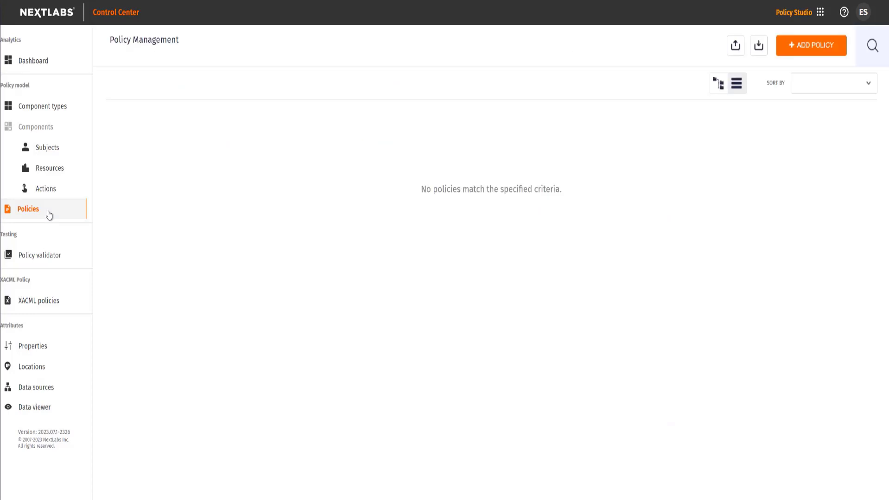
click(65, 103)
click(59, 207)
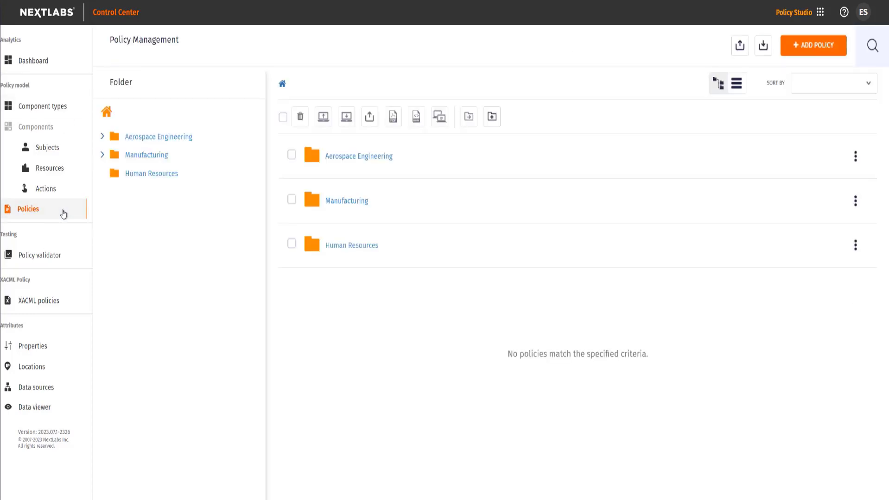